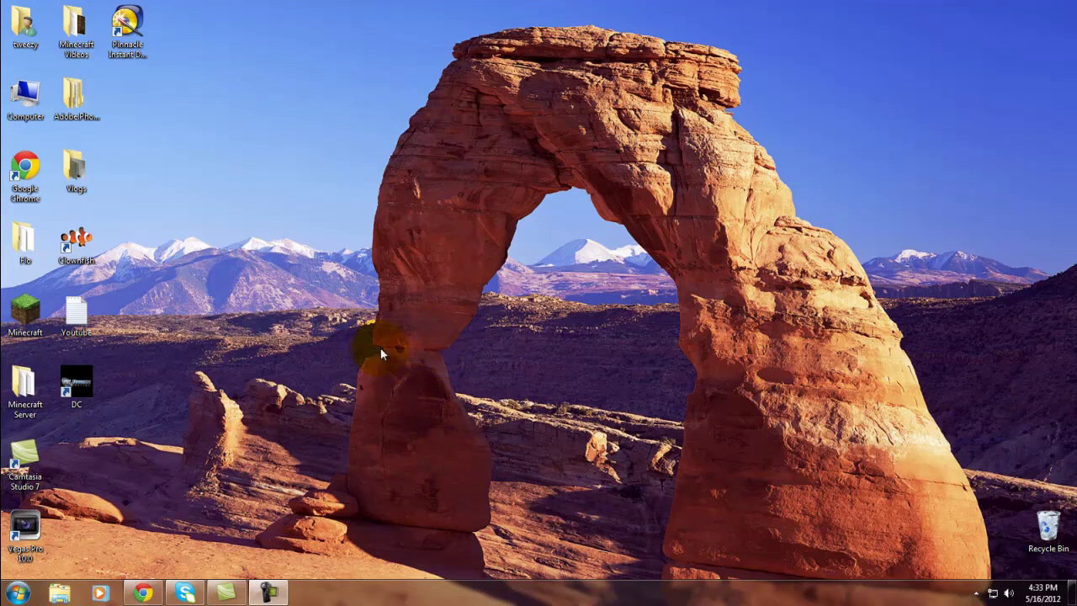
- Switch to Chrome, search Google for "clownfish" and open the Clownfish for Skype website
left_click(144, 593)
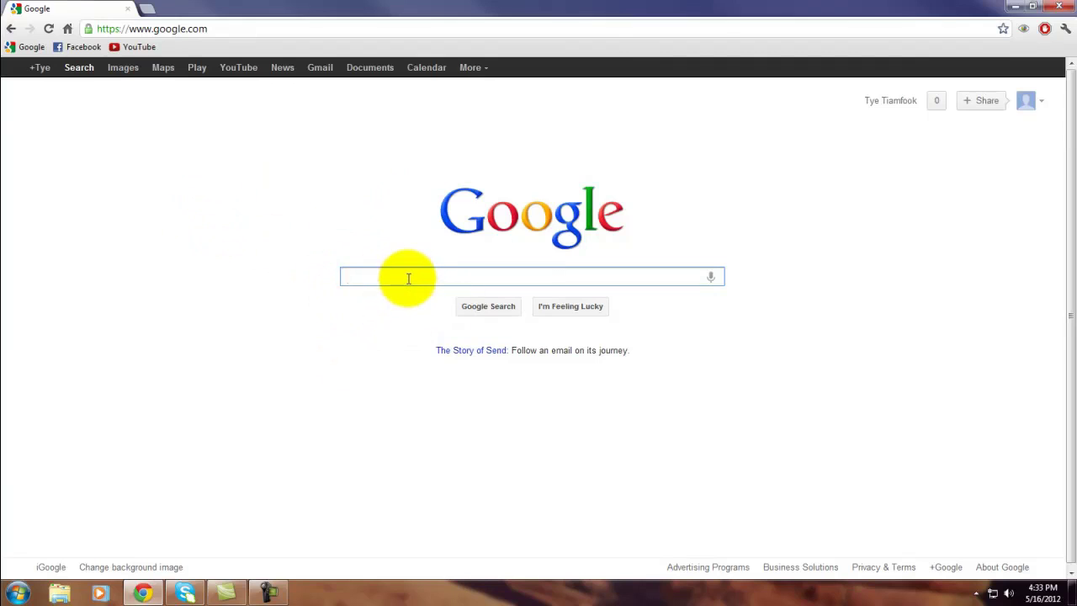
type("clownfish")
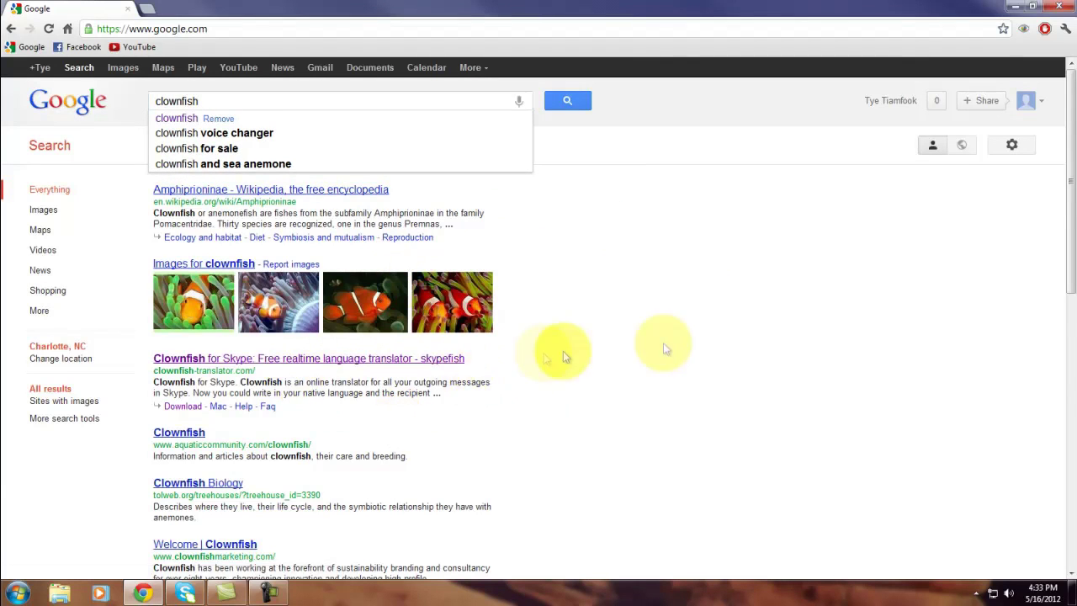
left_click(567, 100)
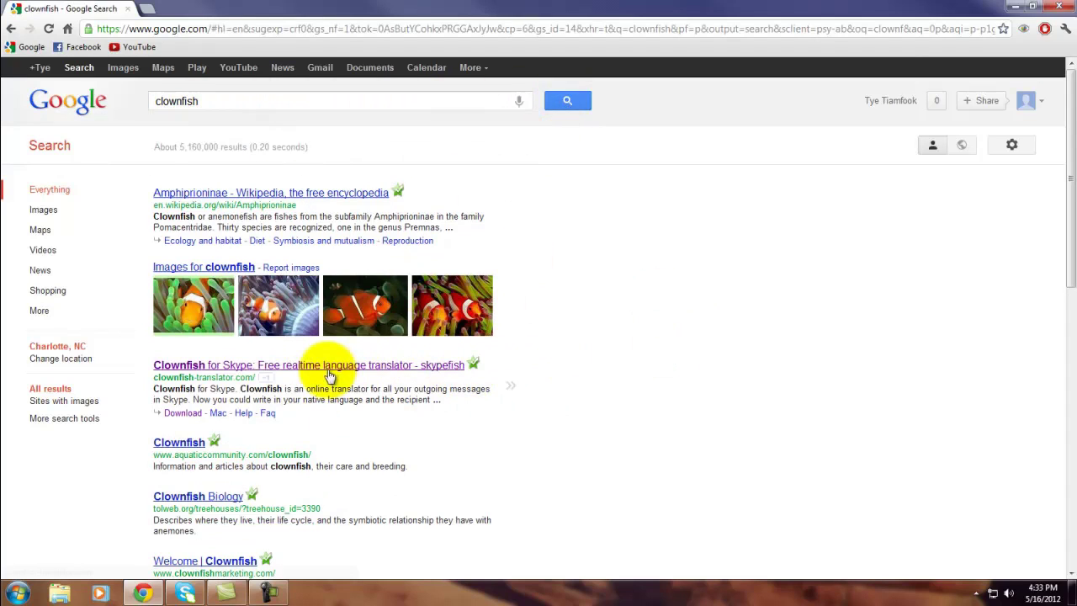
left_click(252, 367)
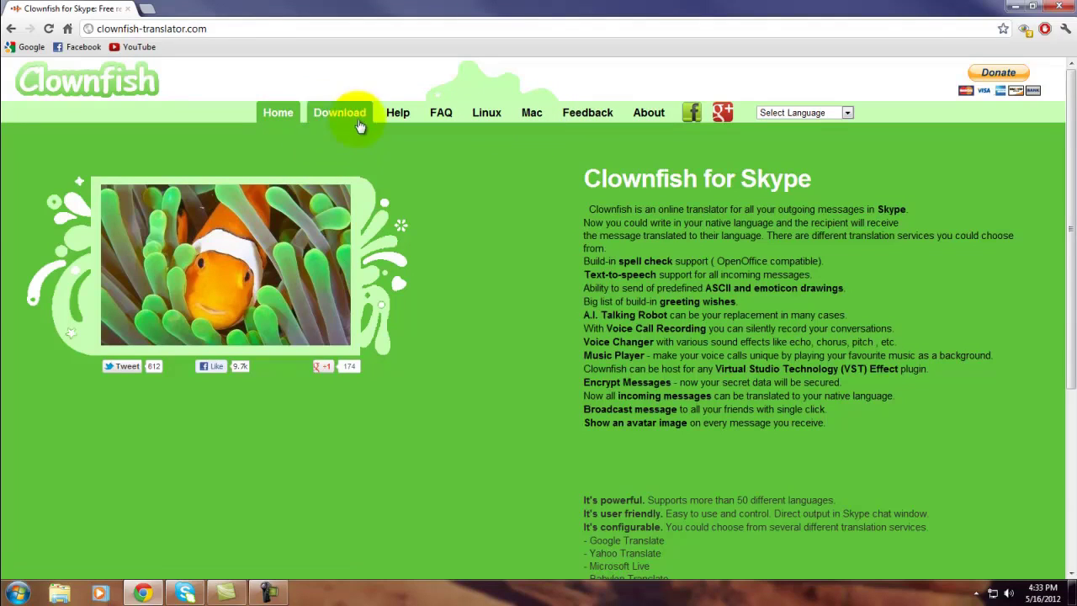
- Try to download the Clownfish for Skype 2.75 installer, decline replacing the existing CFSetup275.exe, and leave the browser
left_click(328, 113)
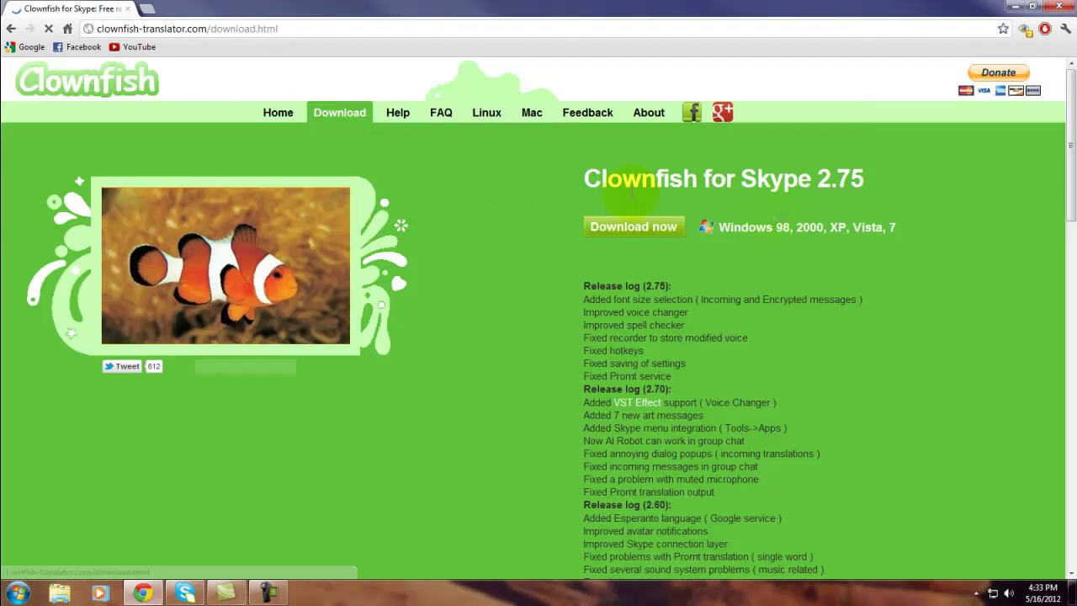
scroll(791, 324, "down", 2)
left_click(629, 164)
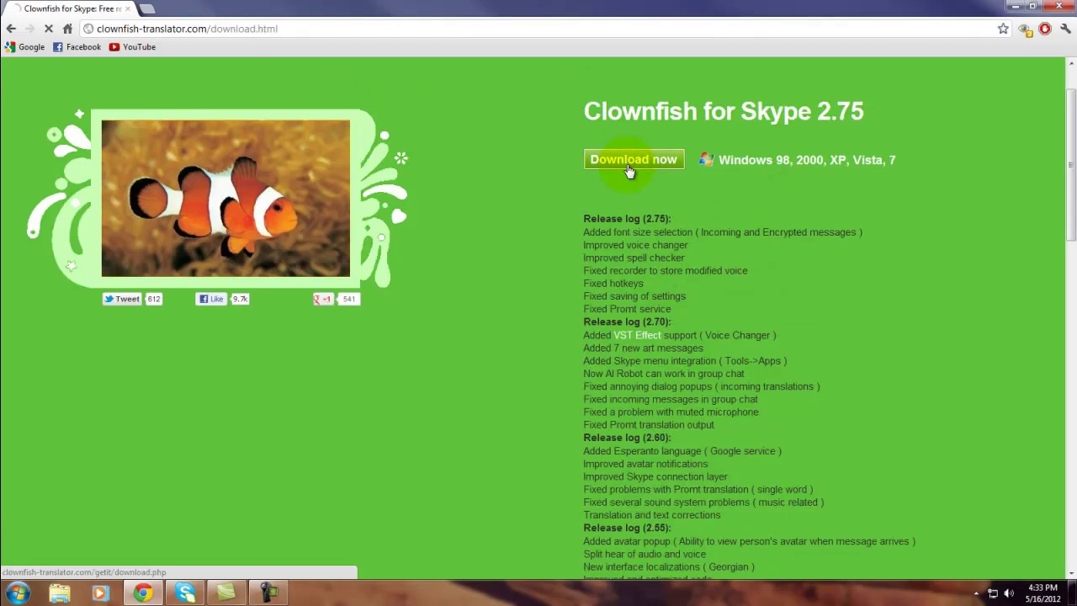
left_click(313, 302)
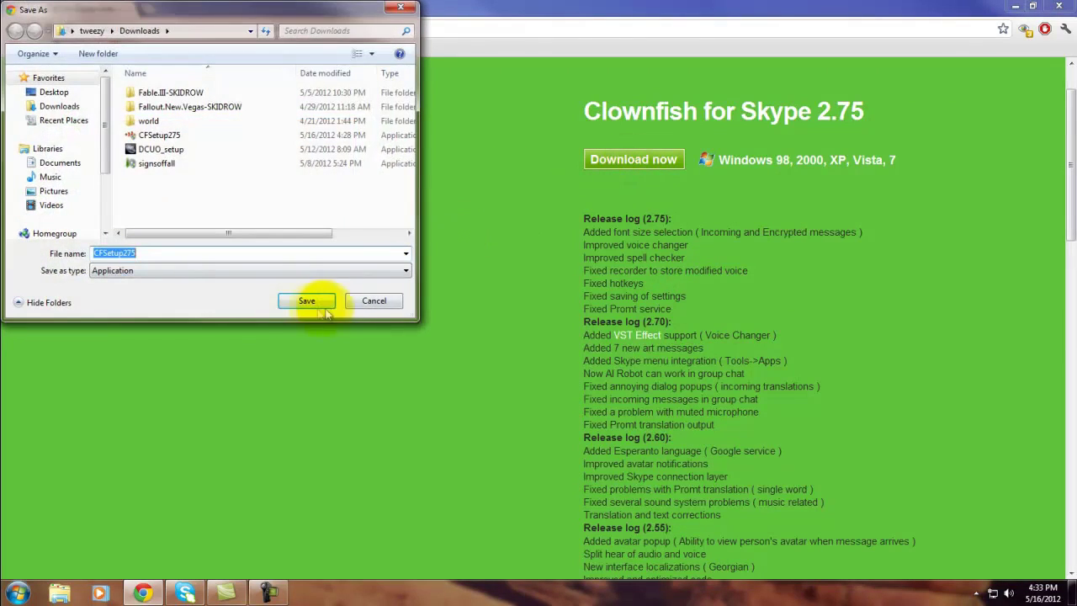
left_click(631, 300)
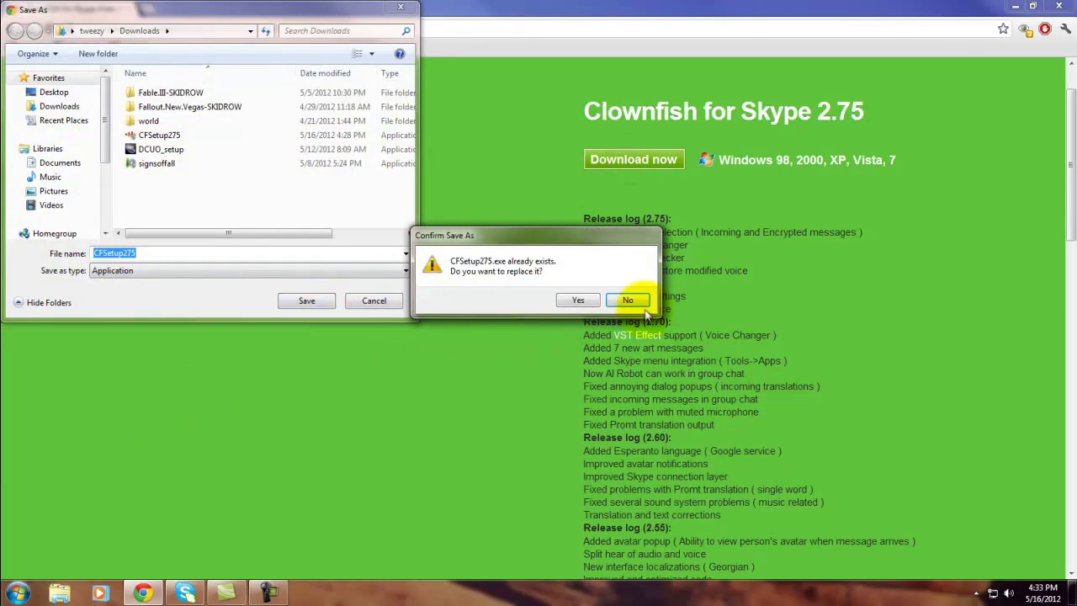
left_click(399, 11)
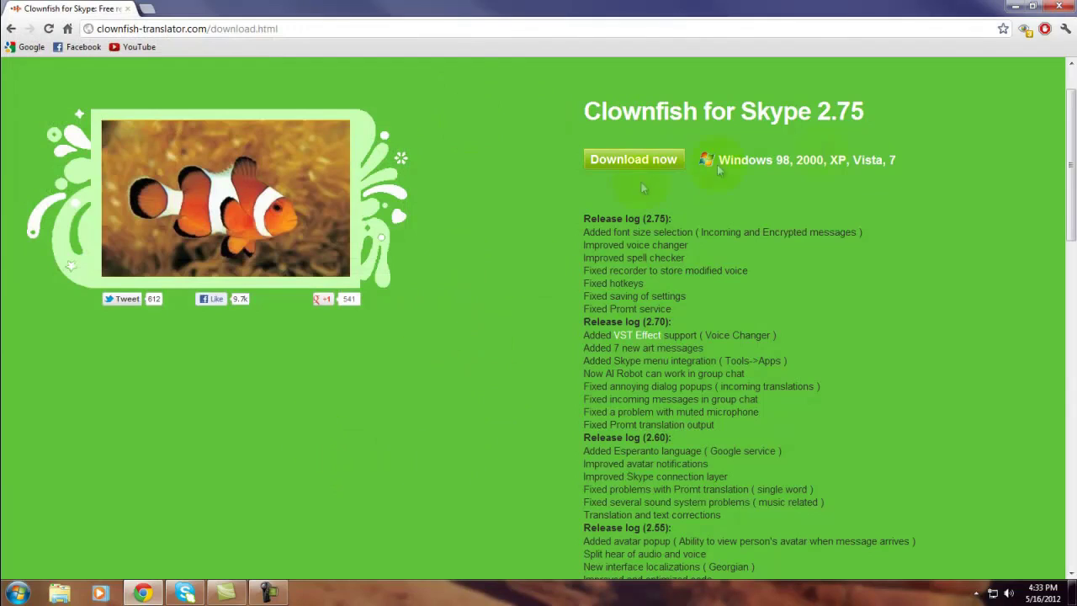
left_click(1053, 8)
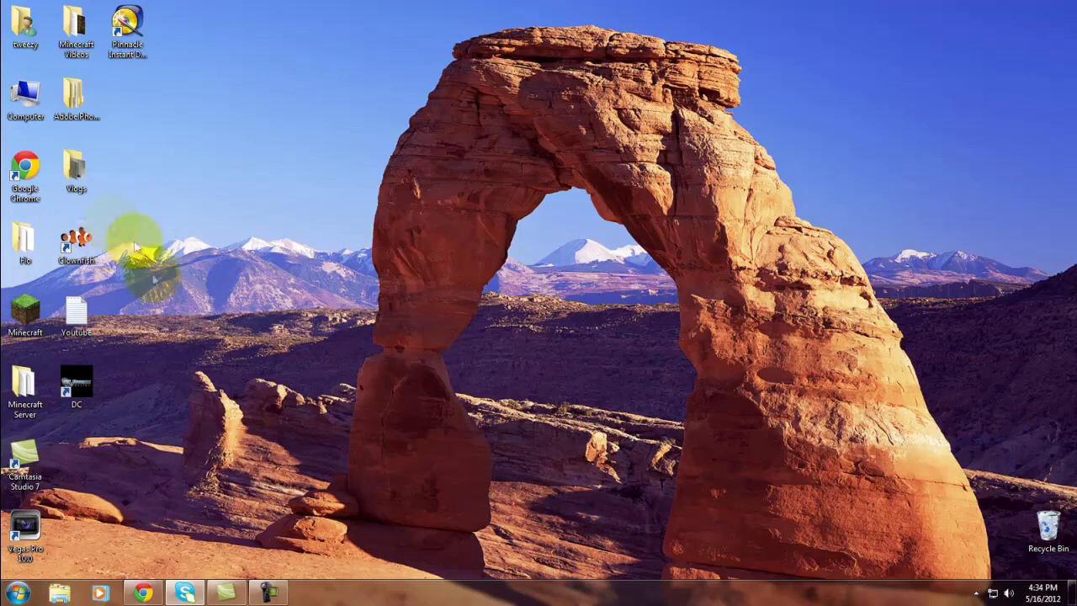
- Set the Clownfish desktop shortcut apart from the other icons and bring up the Skype window
left_click_drag(74, 242, 229, 29)
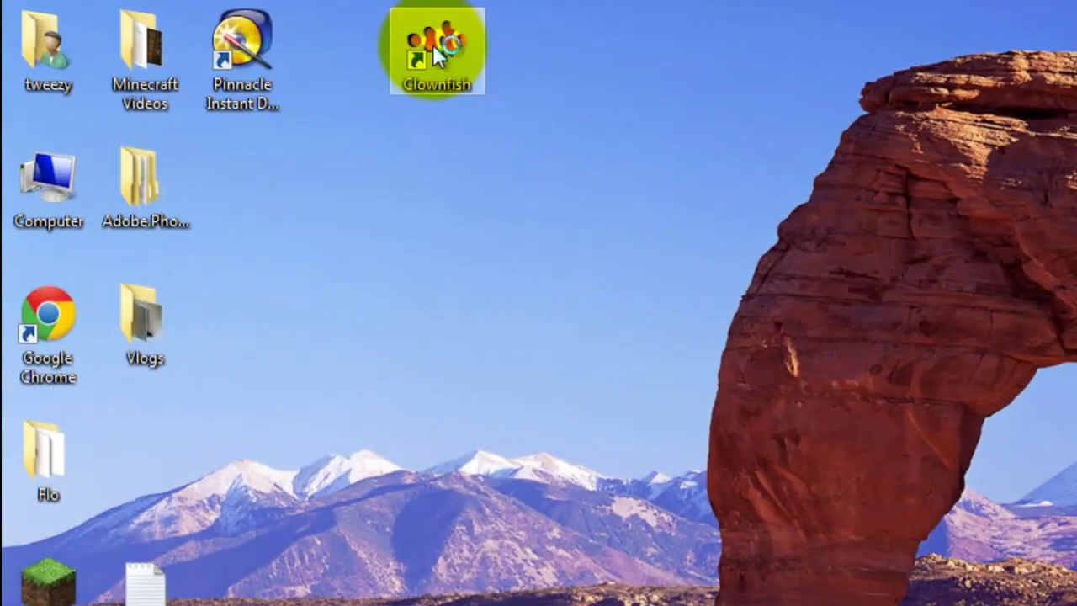
right_click(992, 593)
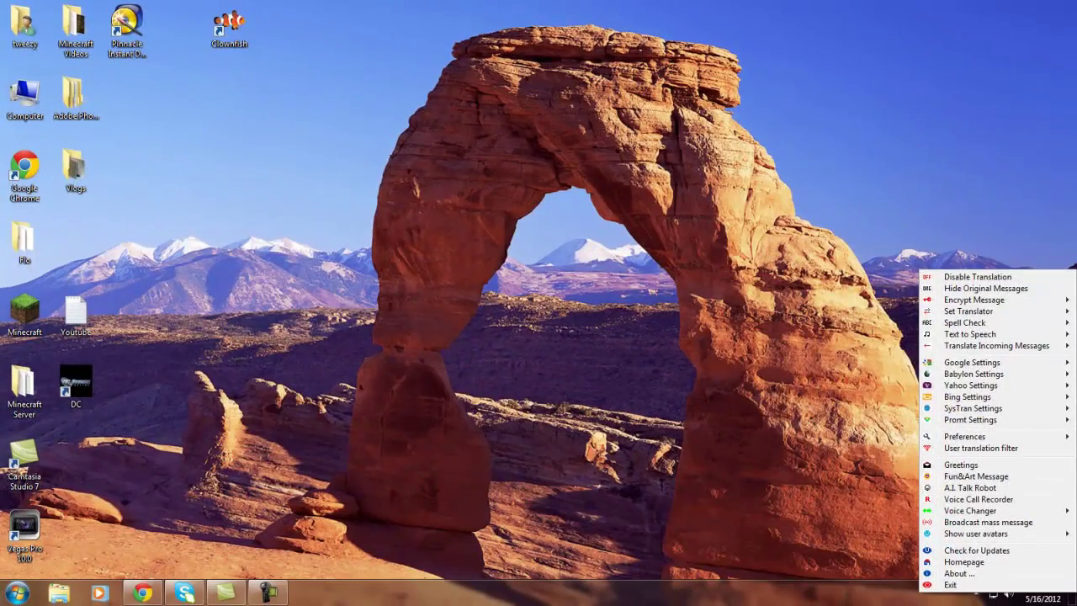
left_click(184, 593)
left_click_drag(552, 211, 615, 119)
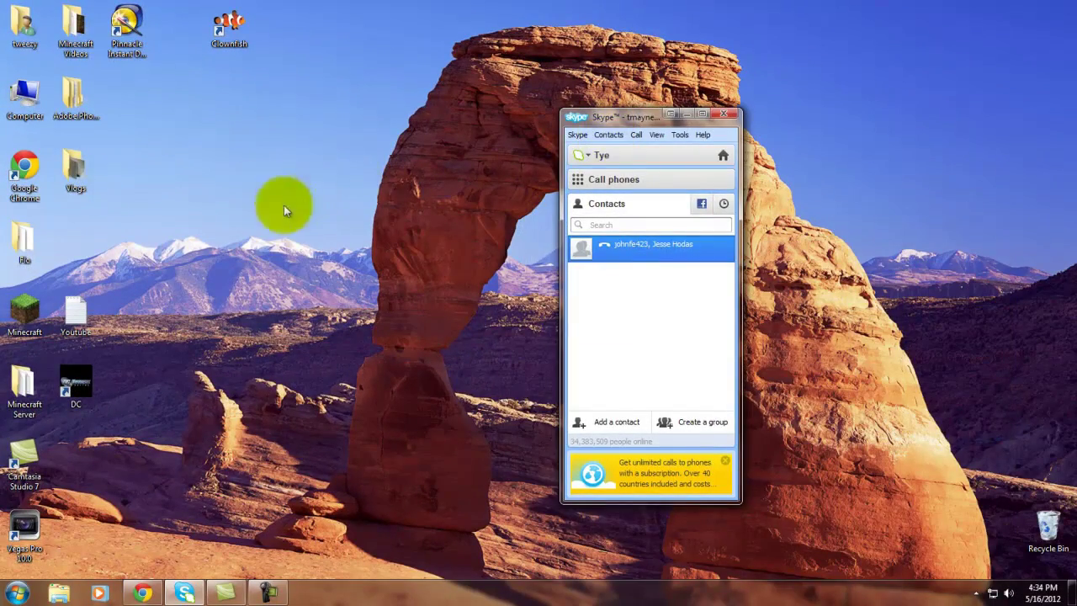
- Launch Clownfish from its desktop shortcut and view its options from the notification area
double_click(229, 27)
right_click(993, 593)
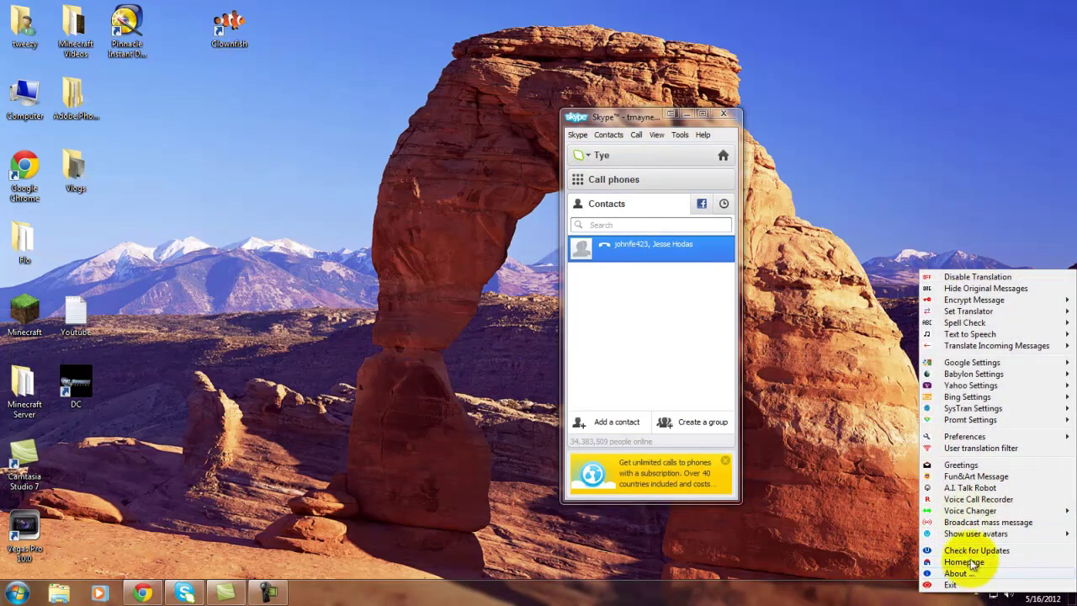
left_click(804, 535)
left_click(976, 593)
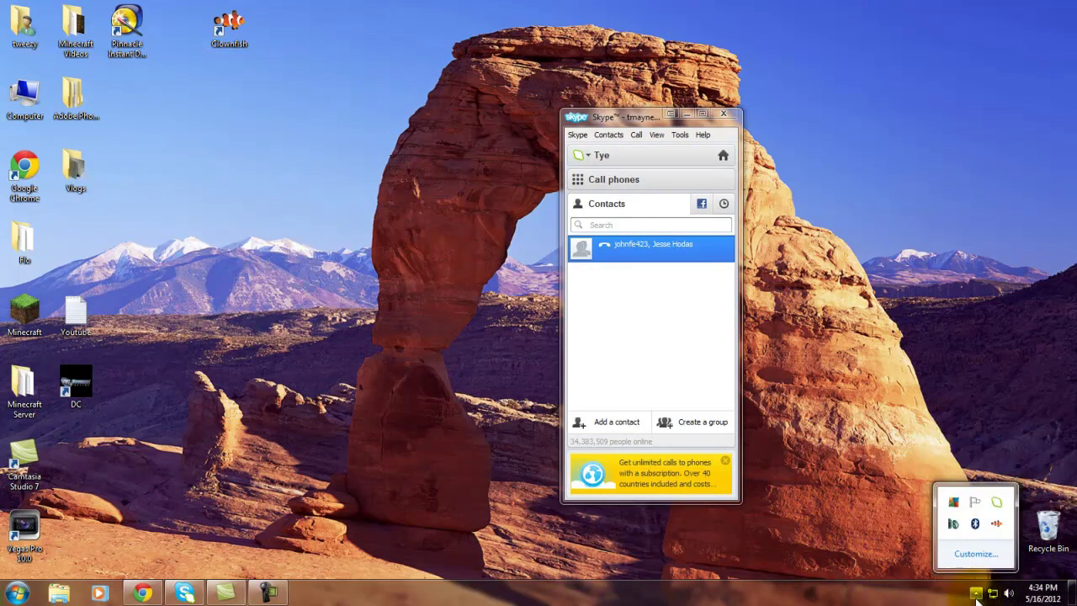
right_click(996, 524)
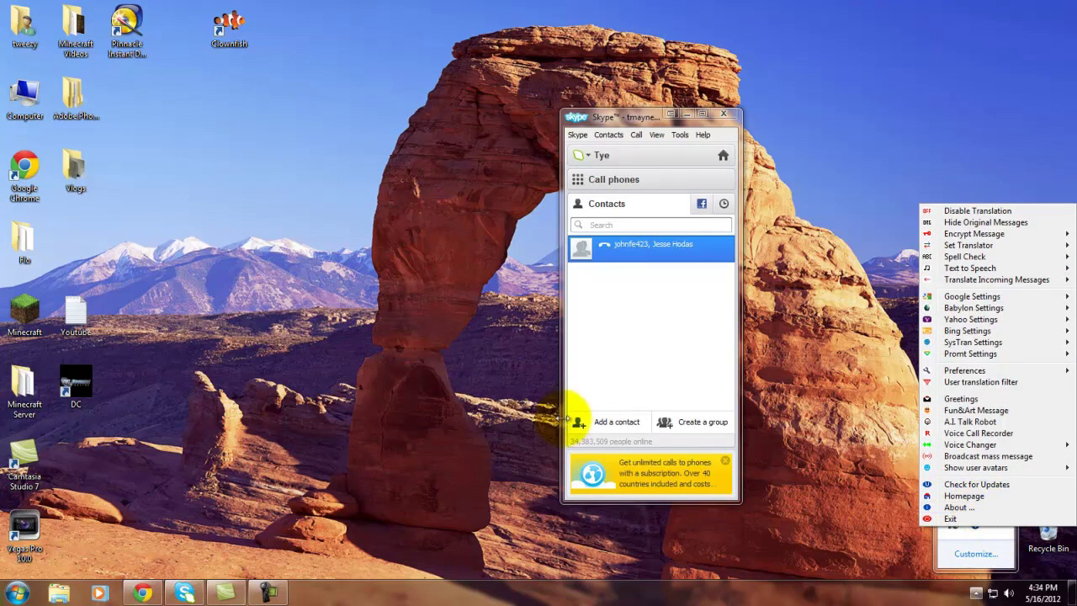
left_click(846, 358)
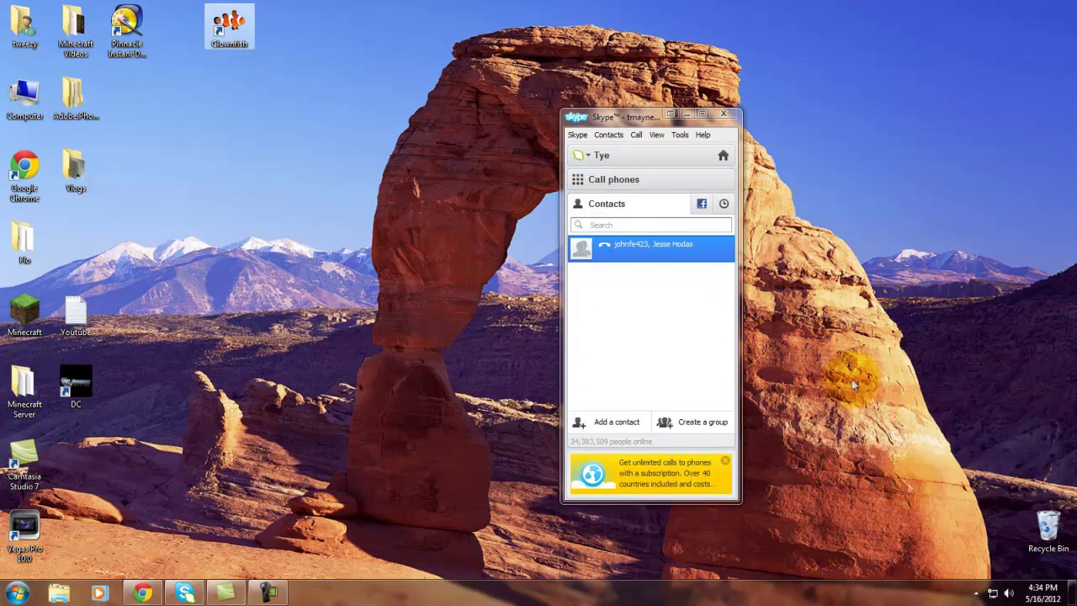
- Examine Clownfish's Voice Changer options, including Sound Effects, Voices, Music and VST Effects, without choosing any
left_click(977, 593)
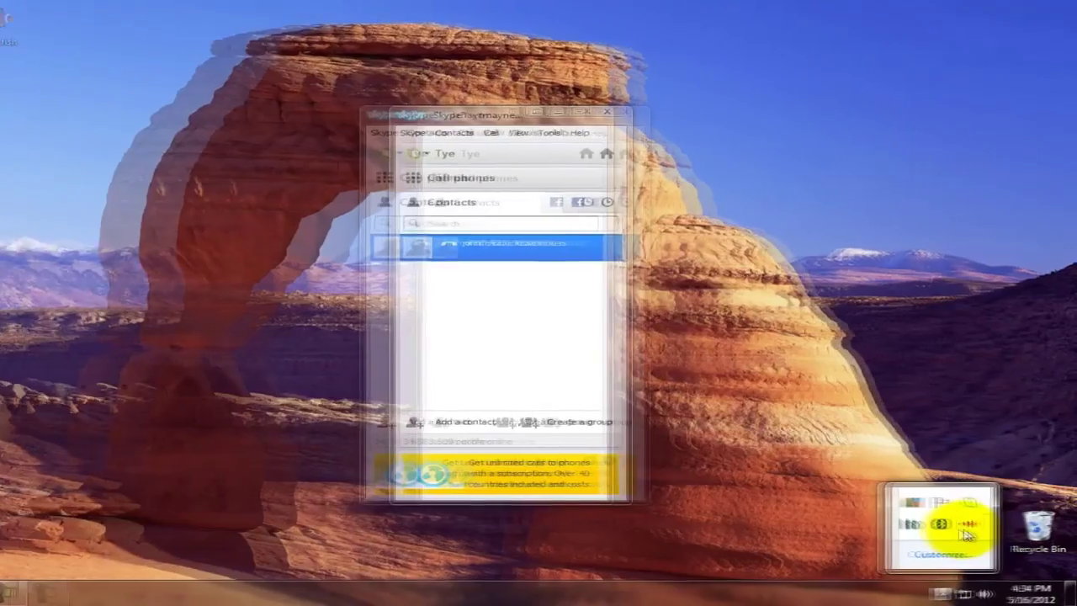
right_click(967, 532)
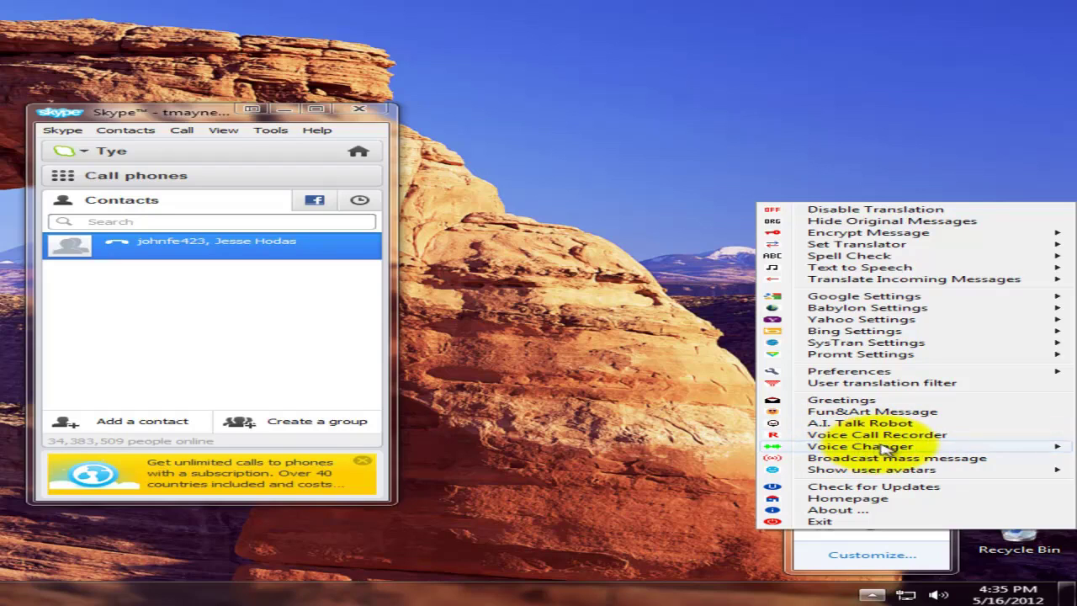
mouse_move(985, 451)
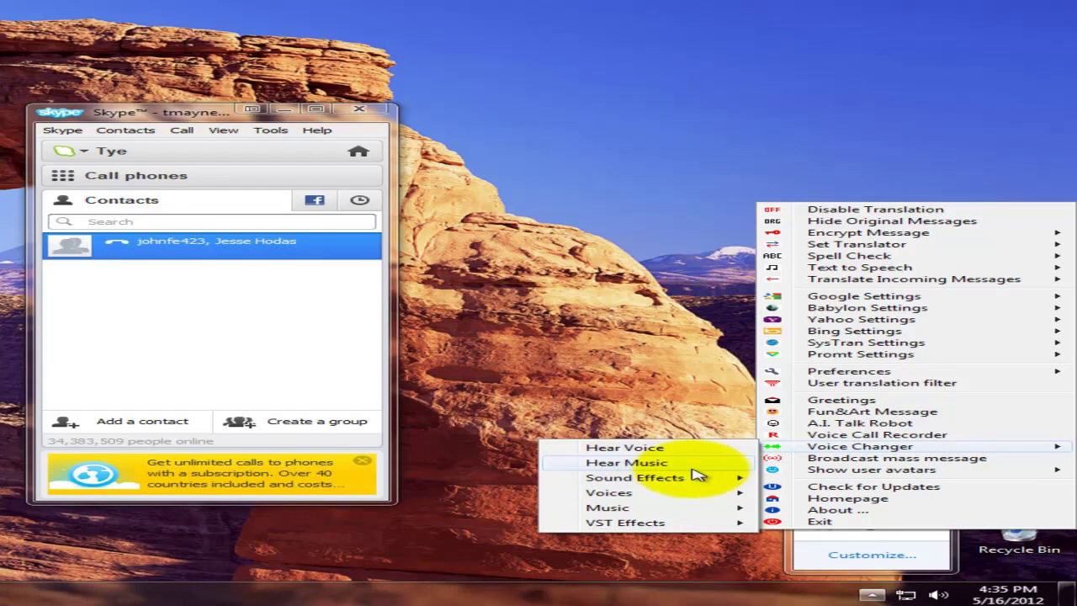
mouse_move(727, 481)
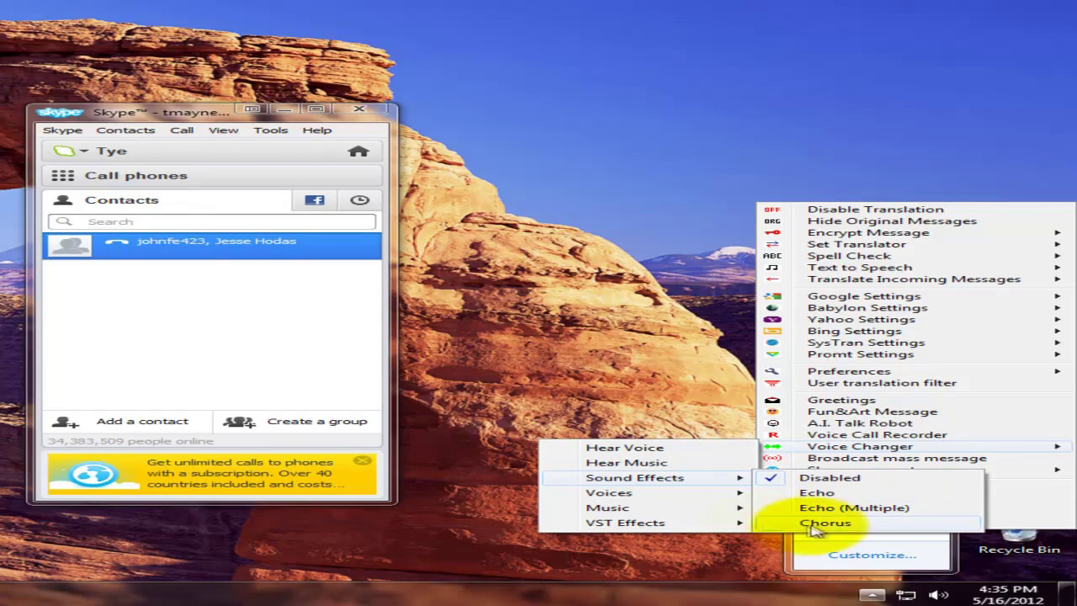
mouse_move(677, 497)
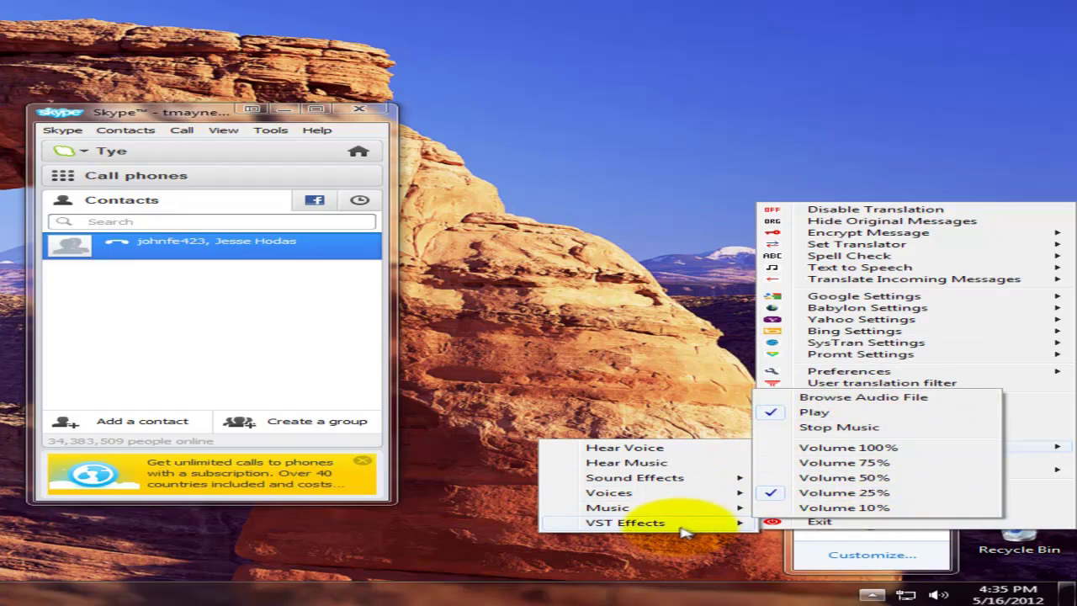
mouse_move(683, 531)
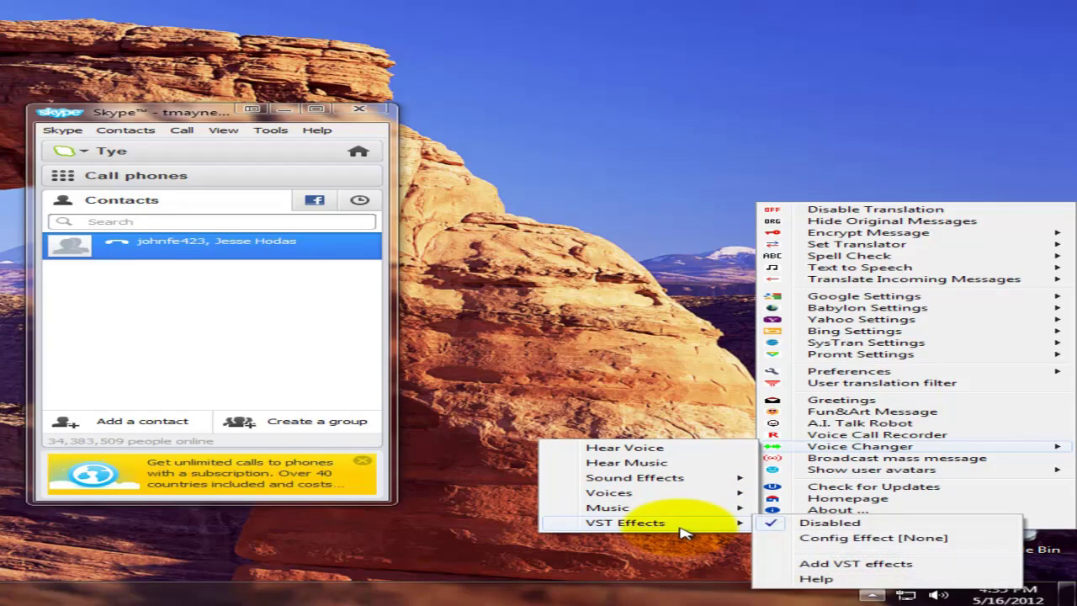
left_click(634, 369)
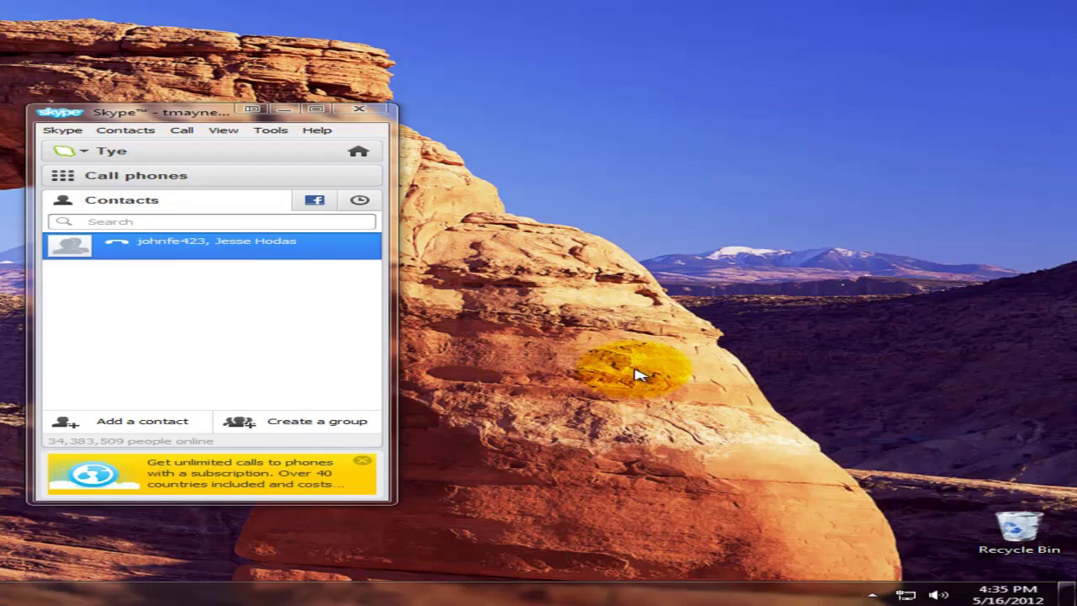
- Examine Clownfish's translator choices, Text to Speech and Preferences options
left_click(869, 595)
right_click(916, 524)
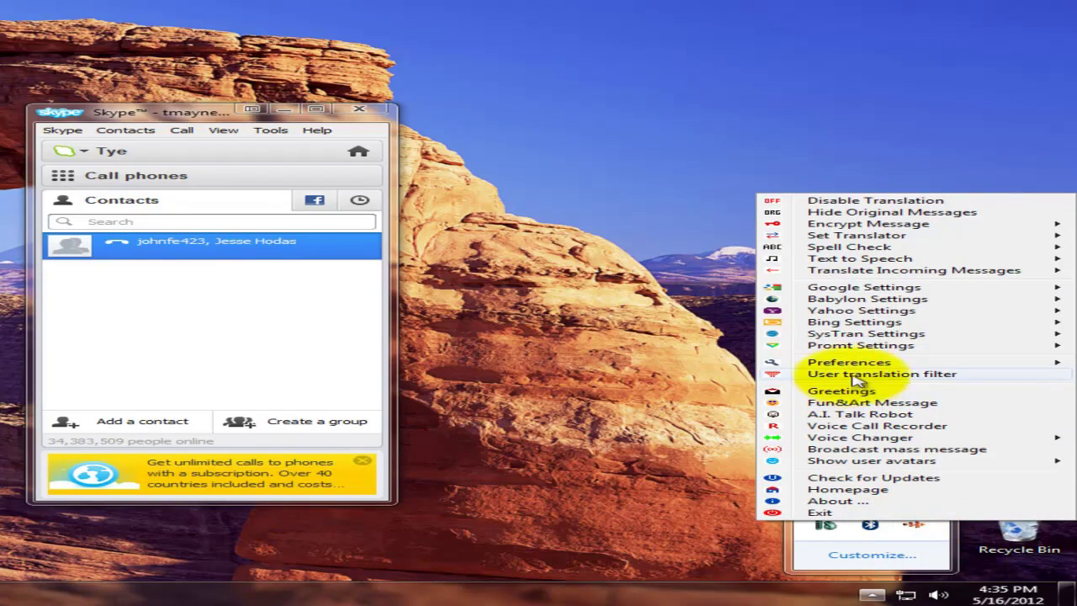
mouse_move(845, 239)
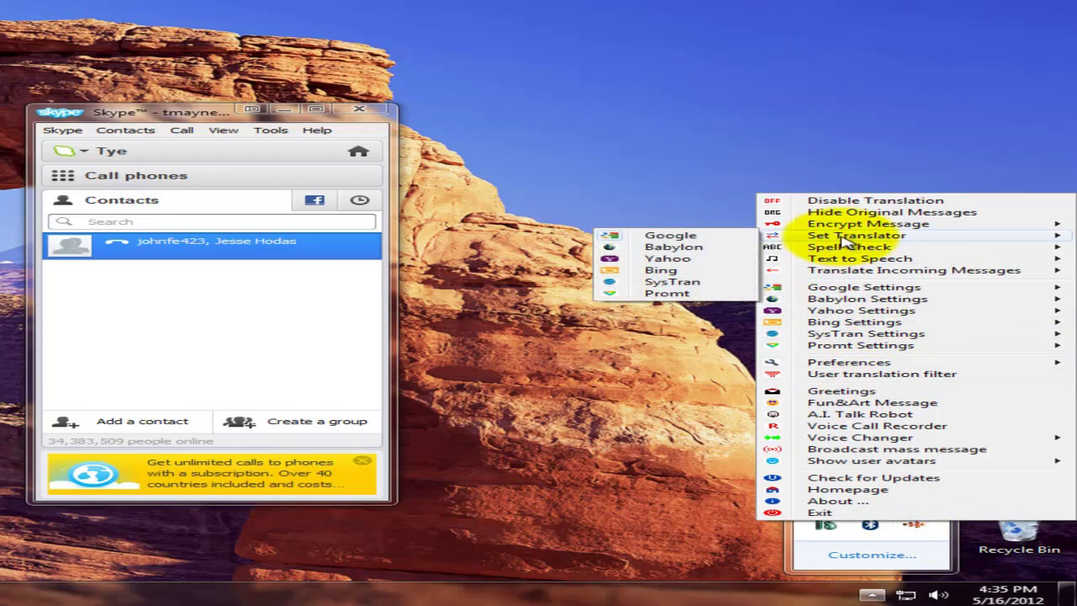
mouse_move(866, 264)
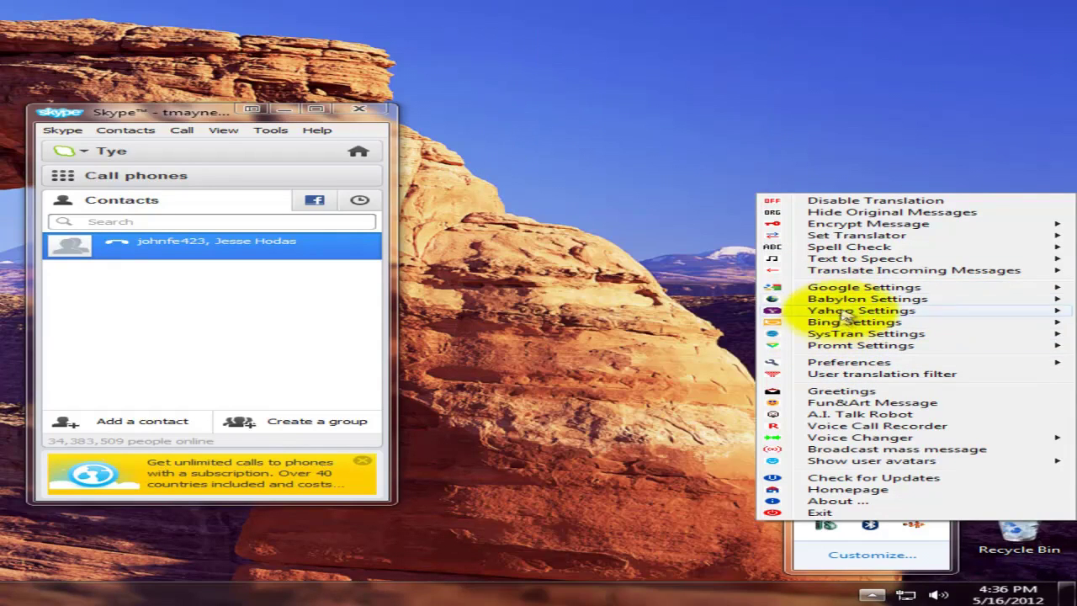
mouse_move(891, 365)
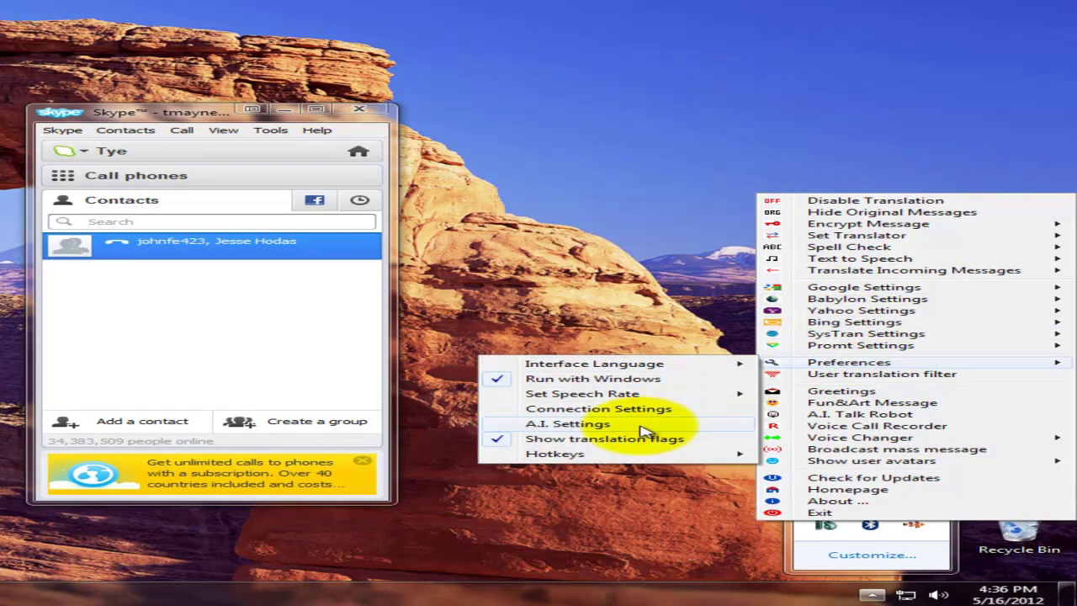
- Open Clownfish Greetings, check the user list and the birthday greeting, and close it without sending anything
left_click(860, 391)
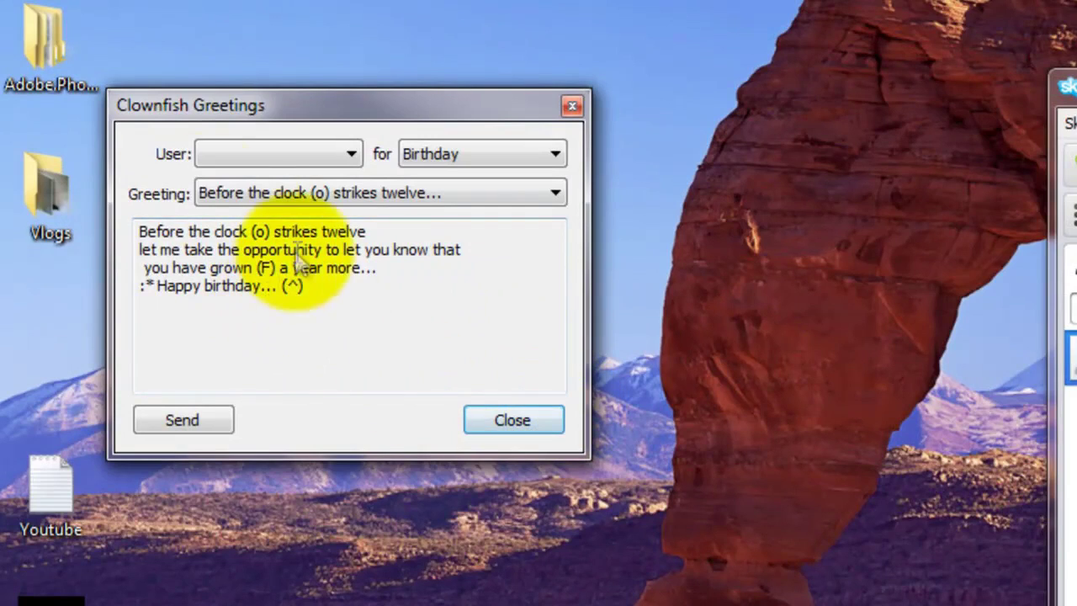
left_click(290, 158)
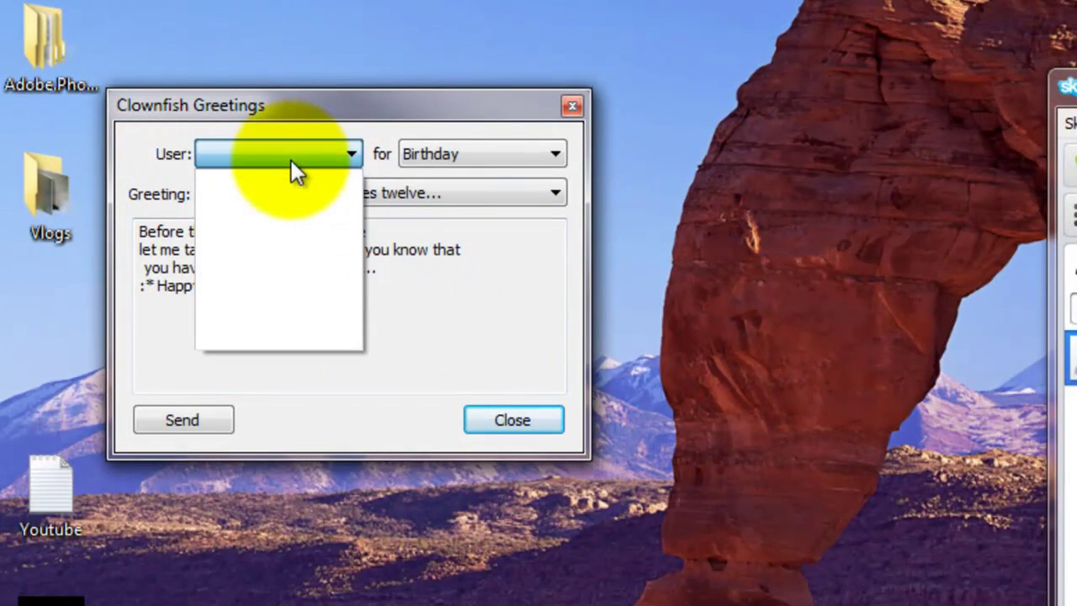
left_click(244, 155)
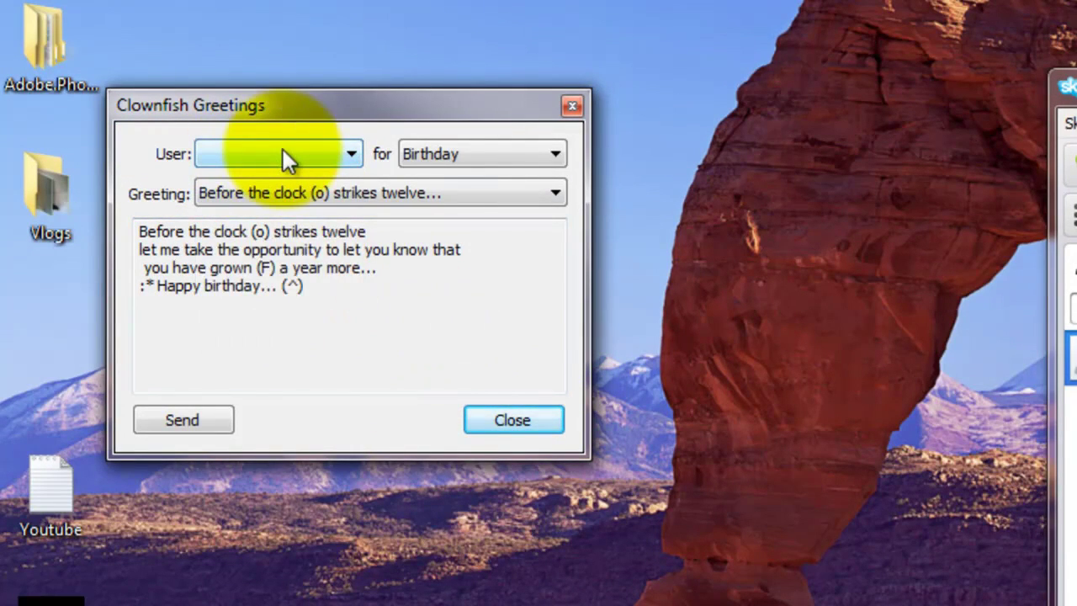
left_click(422, 197)
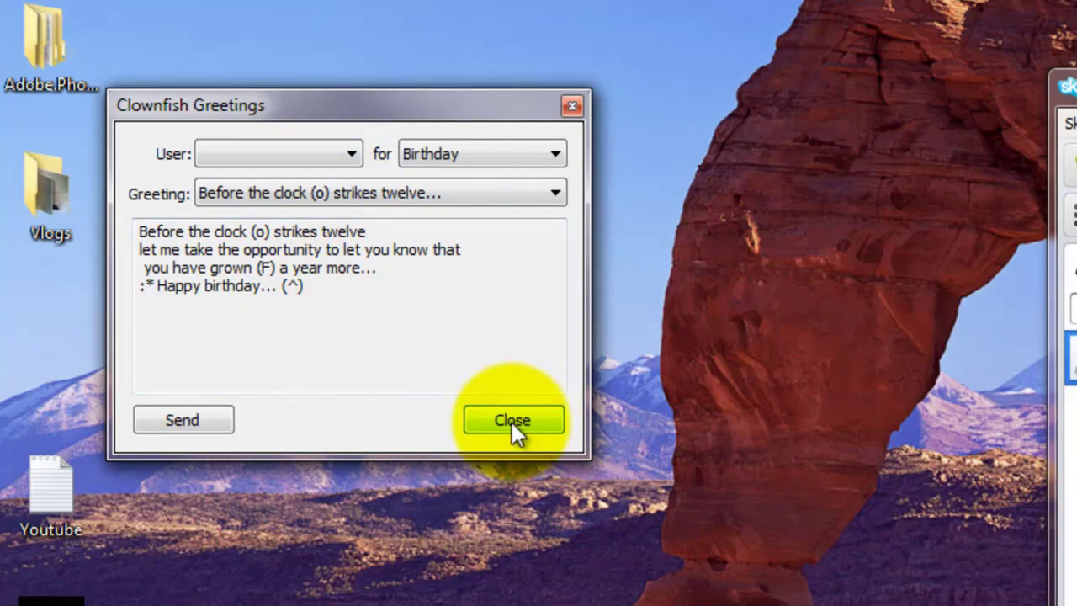
left_click(315, 162)
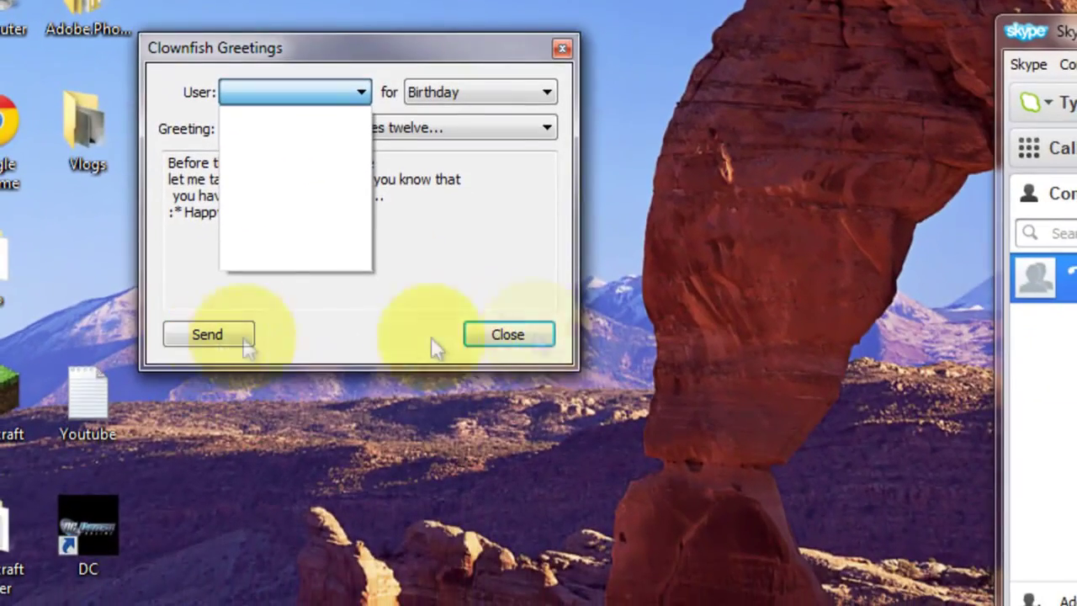
left_click(486, 426)
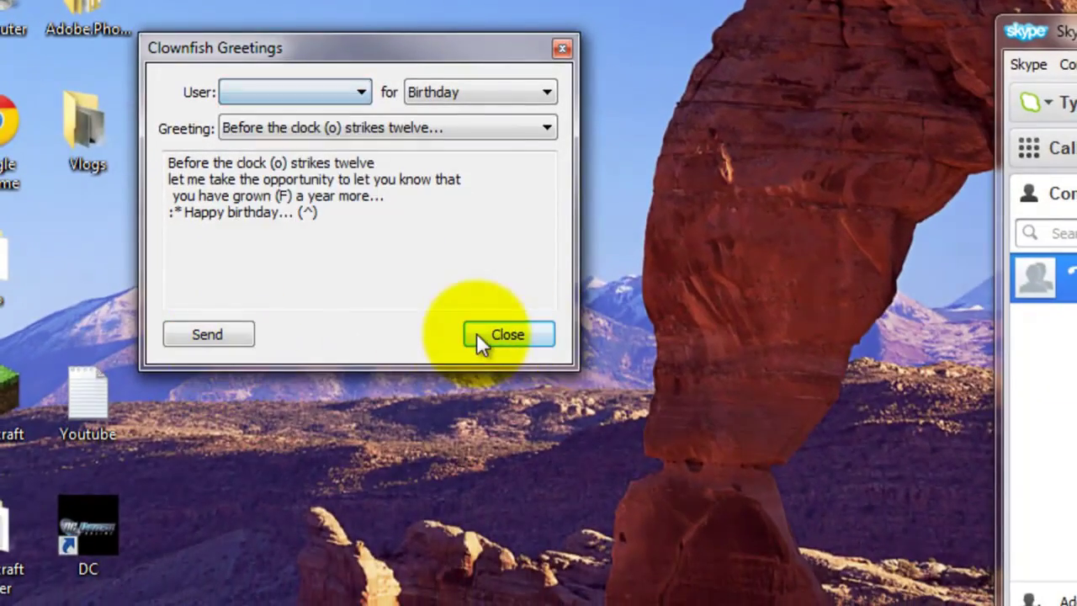
left_click(481, 340)
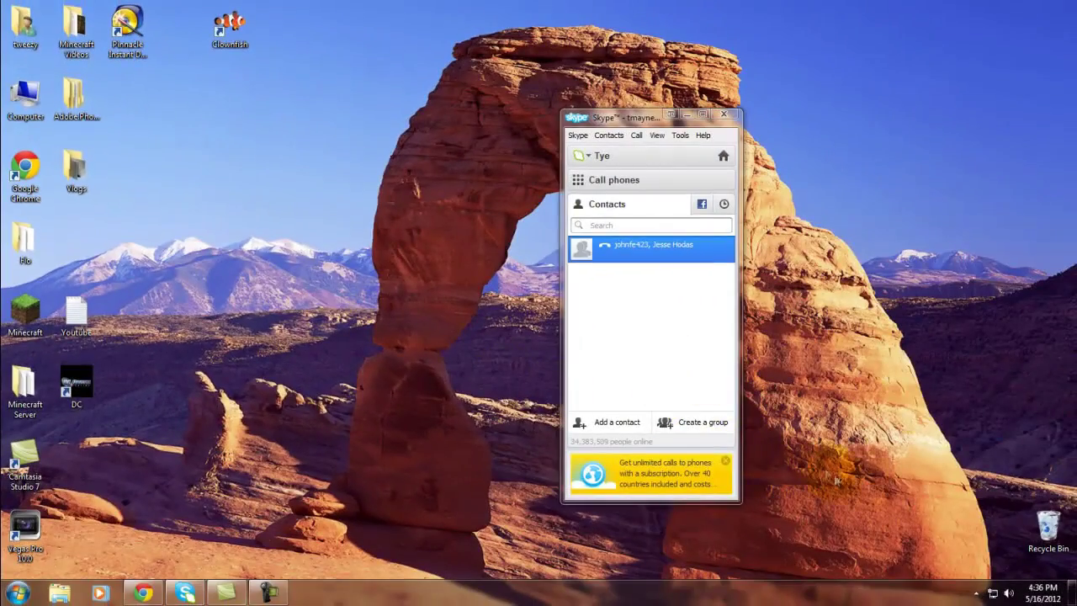
- Review Clownfish's Greetings, A.I. Talk Robot and Voice Changer entries without choosing any
left_click(975, 592)
right_click(995, 525)
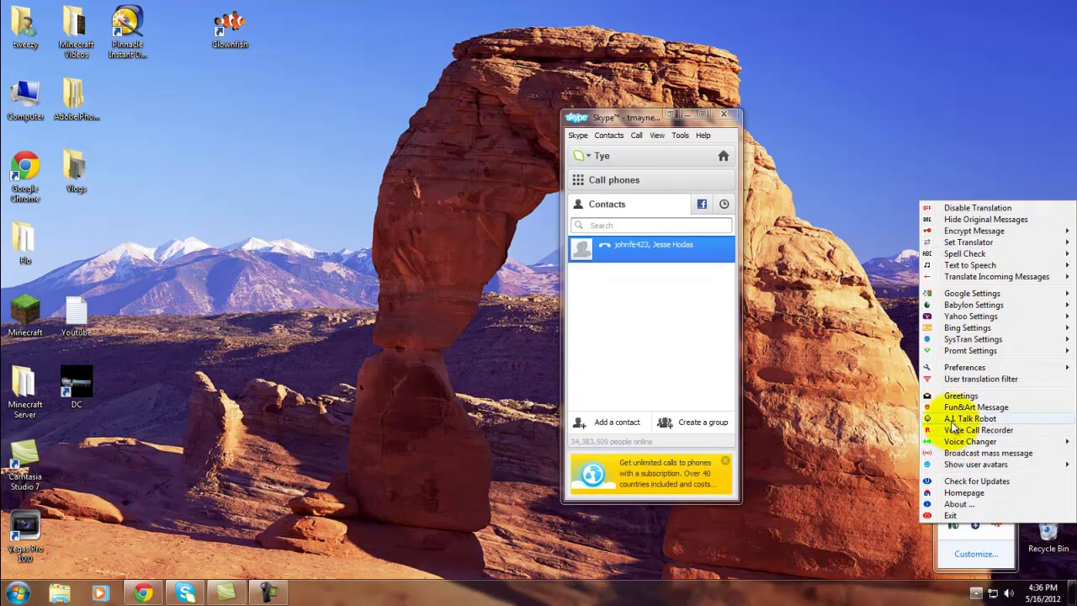
mouse_move(957, 442)
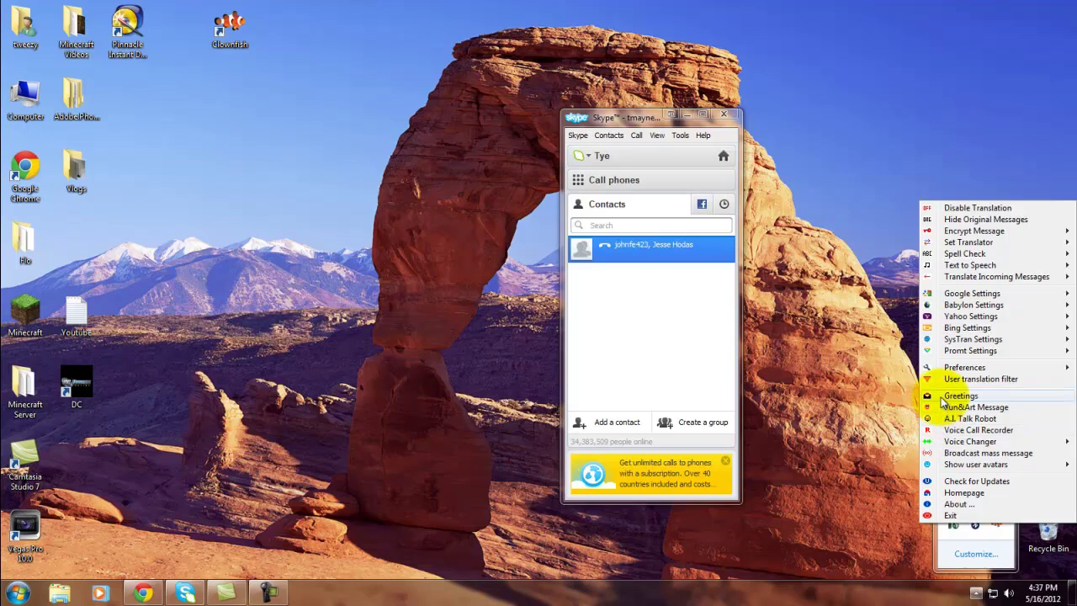
left_click(820, 401)
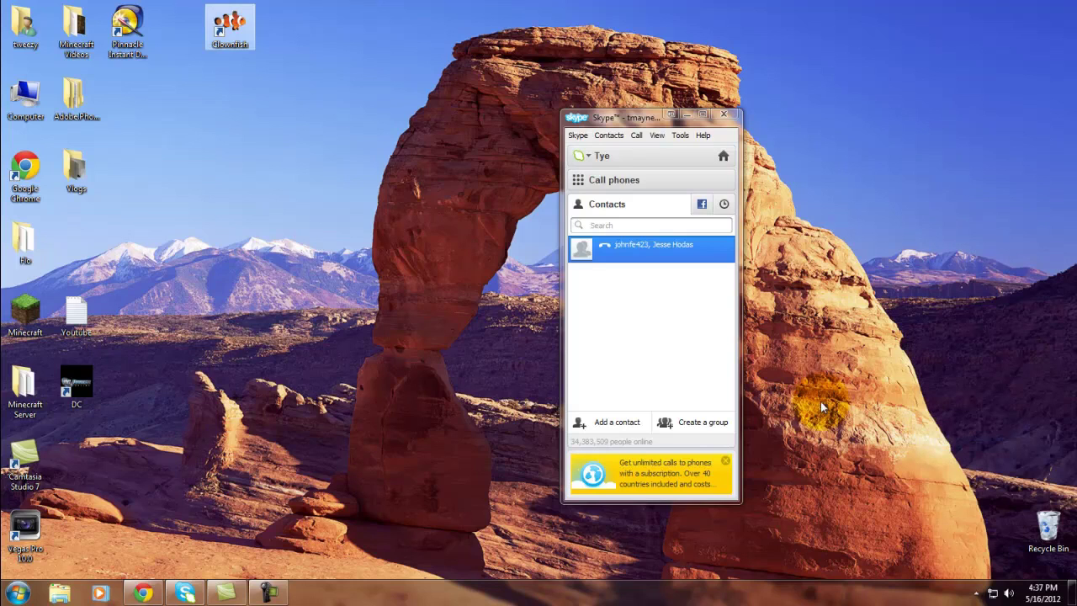